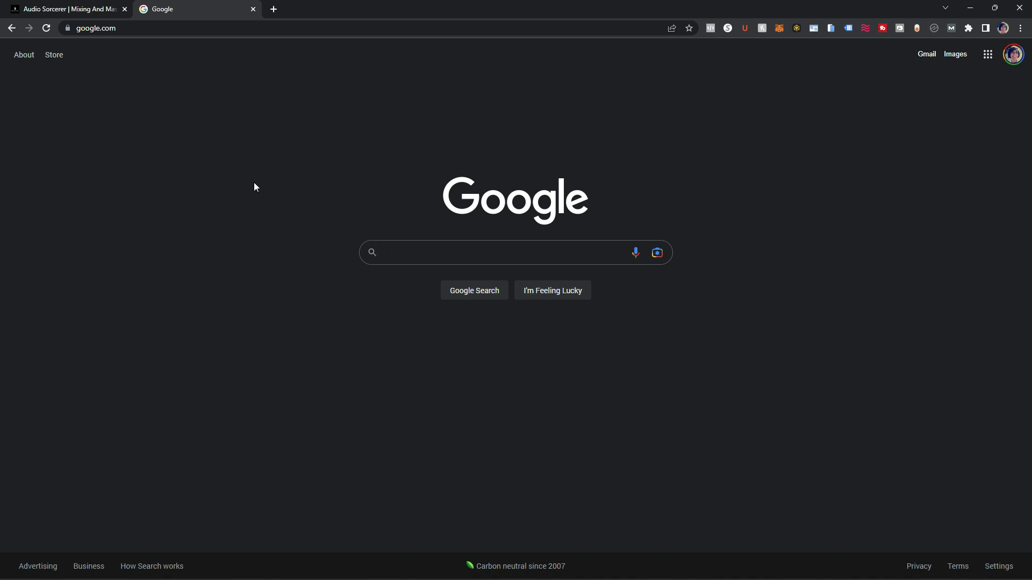
- Go to avid.com and follow Pro Tools > Pro Tools Intro to its free download sign-up page
left_click(119, 29)
type("avid.c")
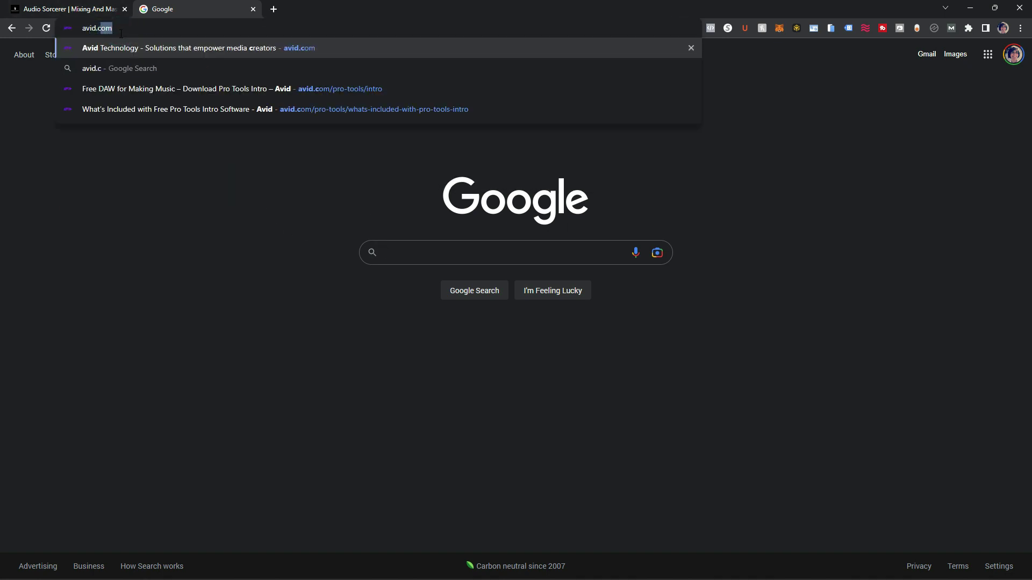
key("Return")
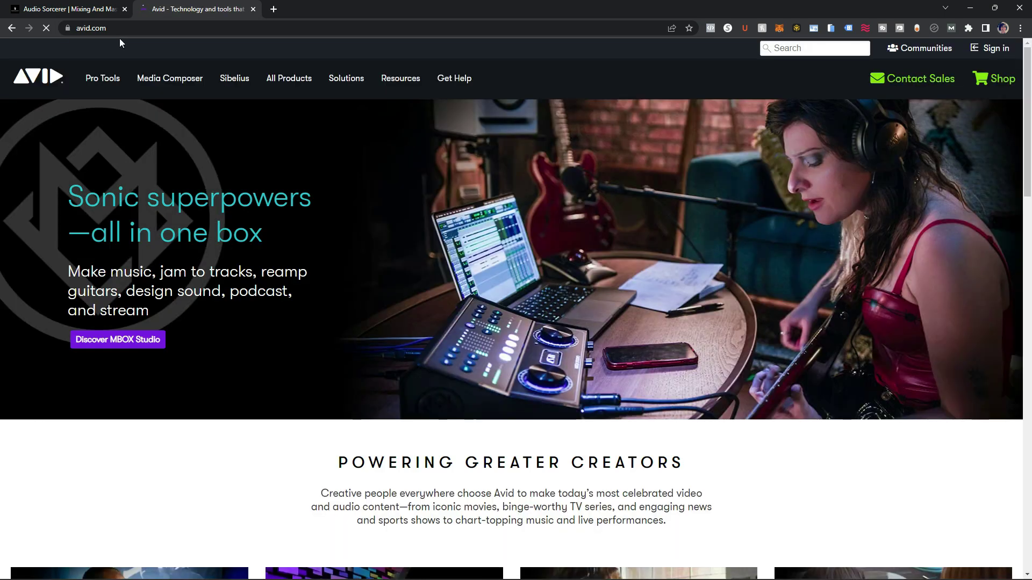
mouse_move(124, 78)
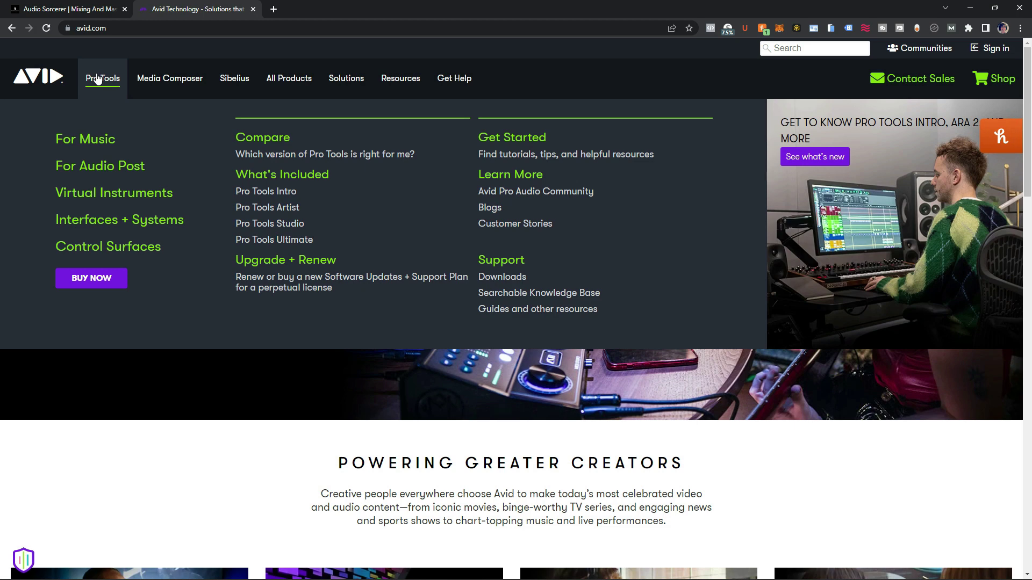
left_click(279, 192)
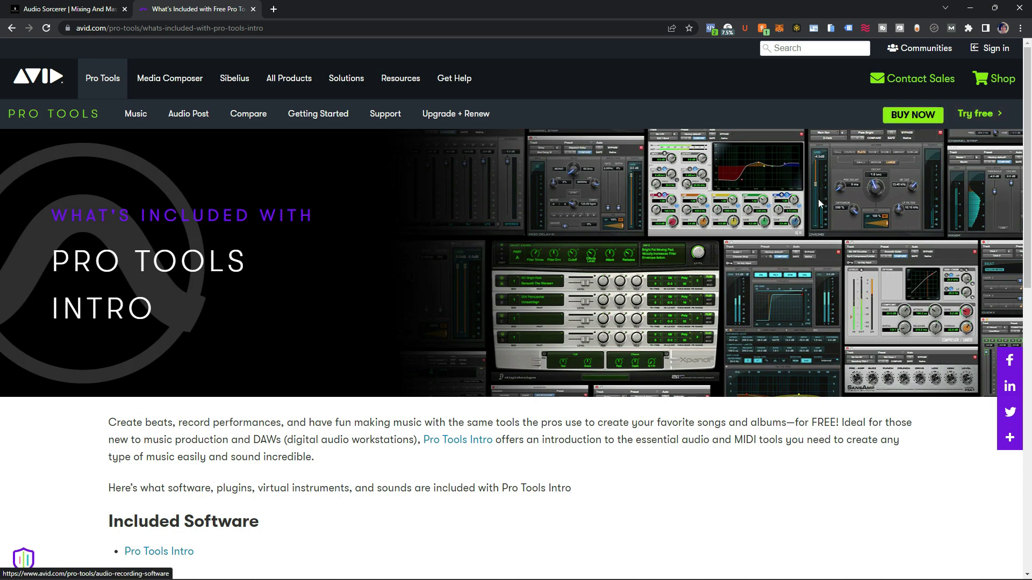
left_click(460, 443)
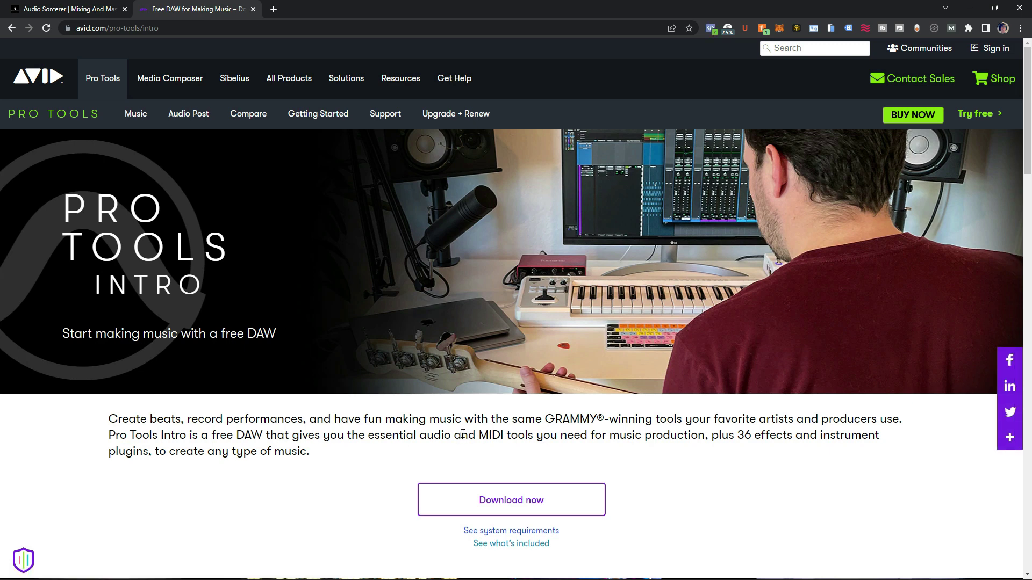
left_click(517, 506)
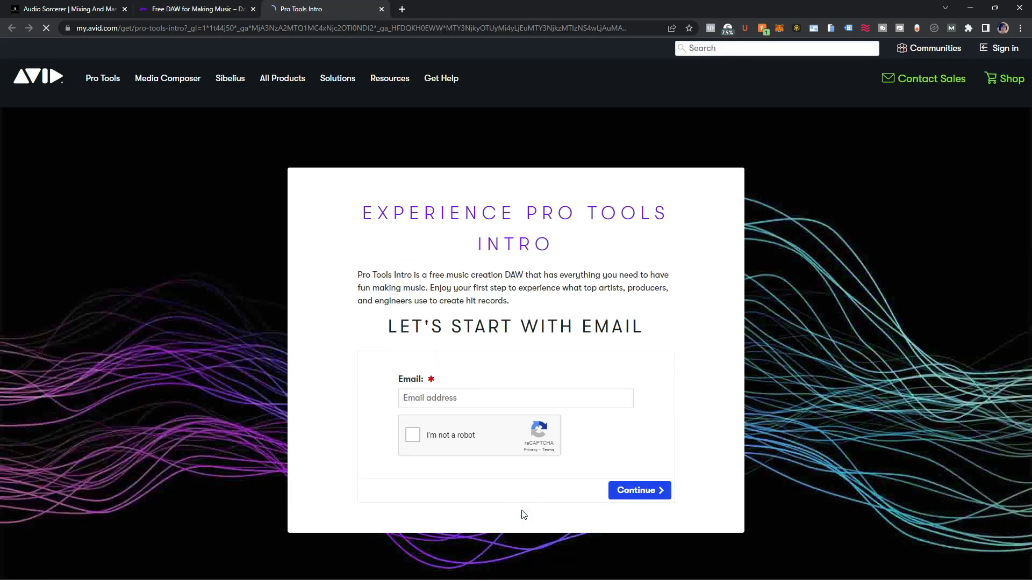
- Fill the Email field with the saved email address, tick I'm not a robot, and continue to sign-in
left_click(449, 399)
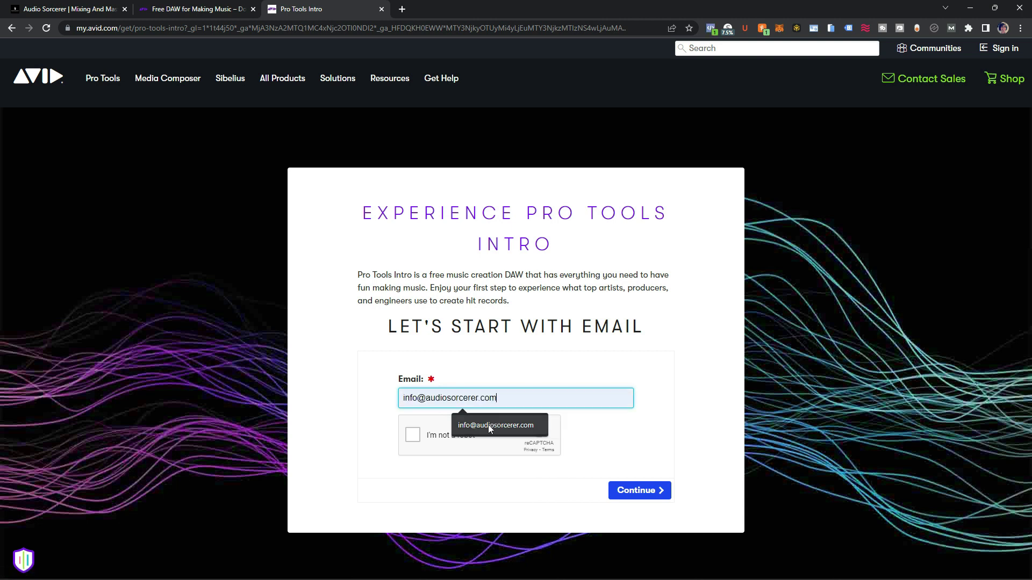
left_click(486, 425)
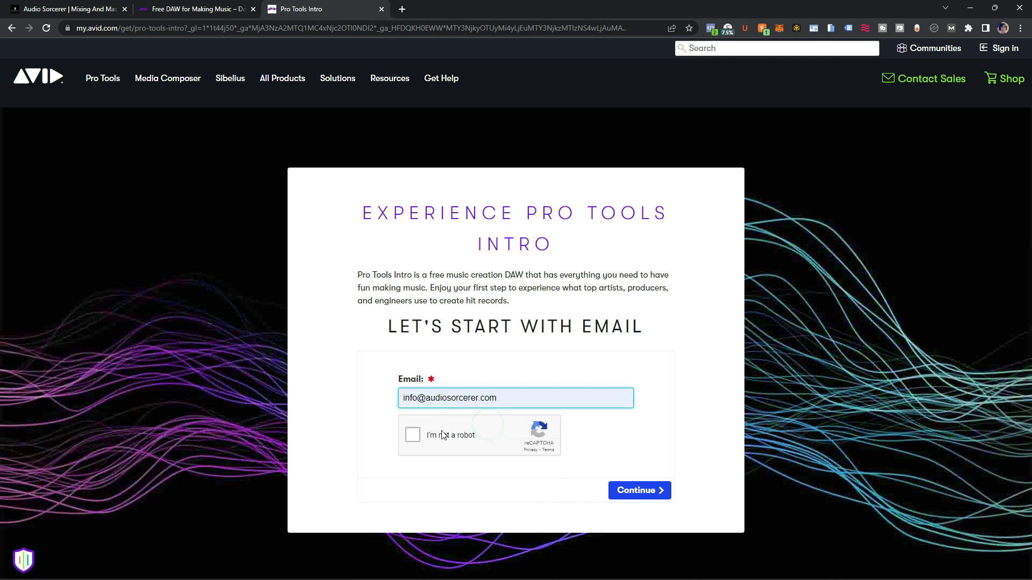
left_click(412, 436)
left_click(647, 490)
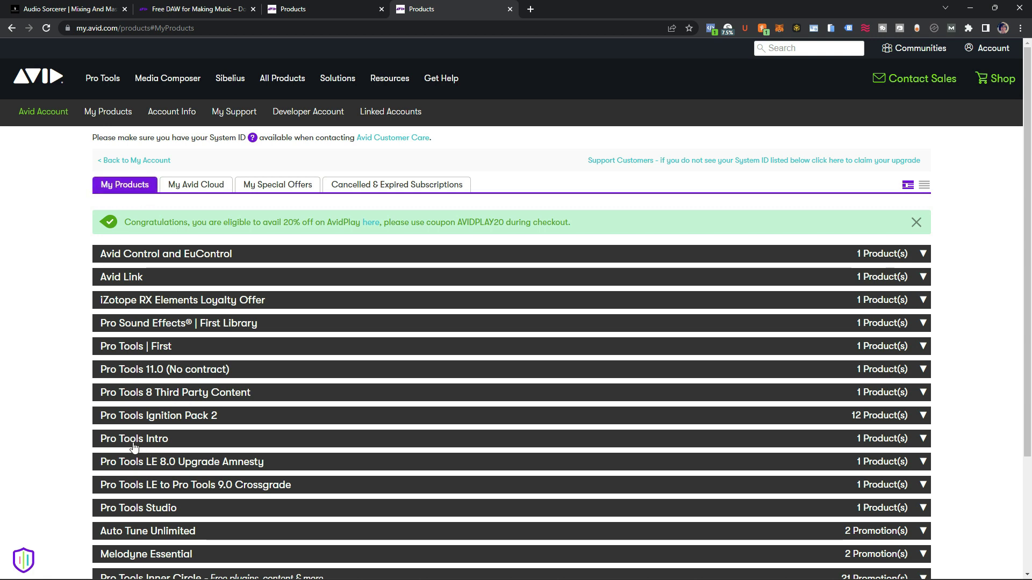
- Expand Pro Tools Intro in My Products and start its download through Avid Link
left_click(208, 439)
scroll(207, 444, "down", 5)
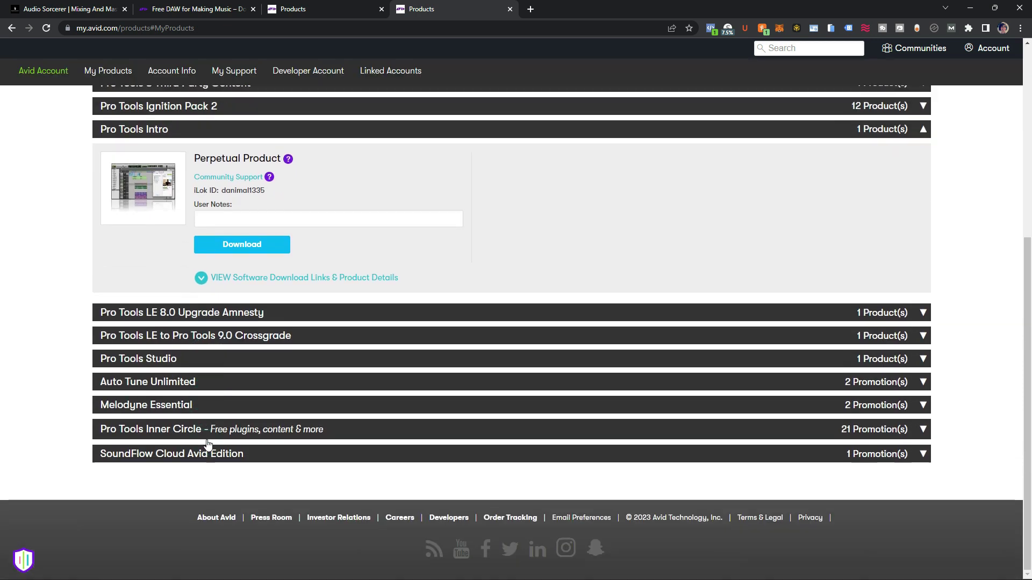
left_click(245, 247)
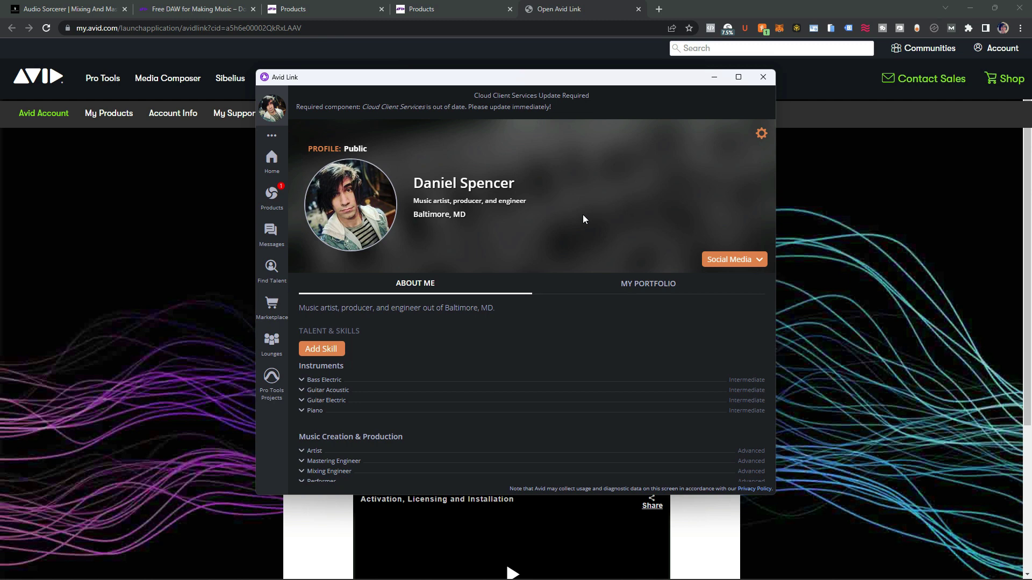
- Show the Products list in Avid Link to find Pro Tools Intro for installation
left_click(274, 196)
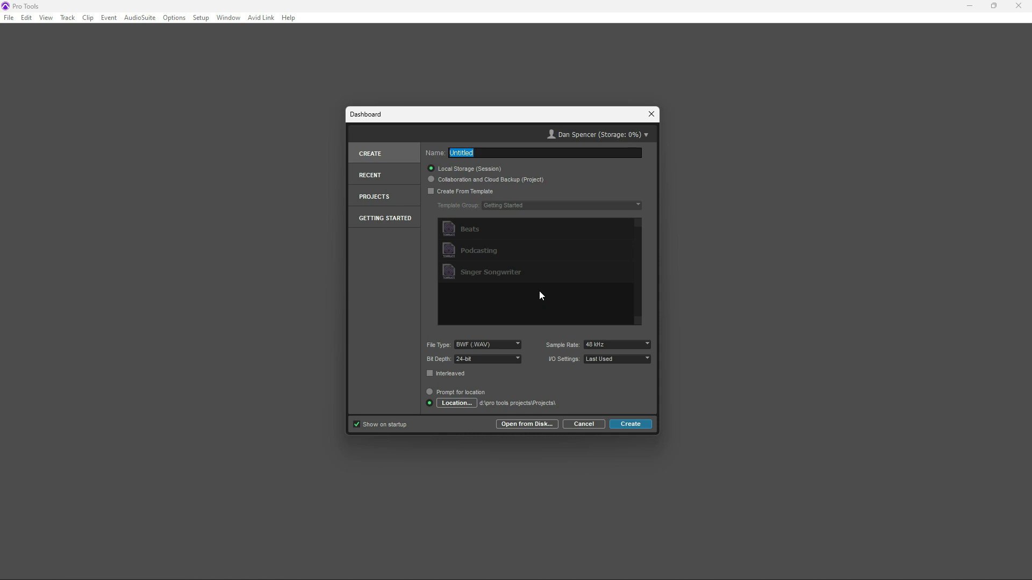
- Close the Dashboard and open Setup > Playback Engine, moving its window to the screen centre
left_click(651, 114)
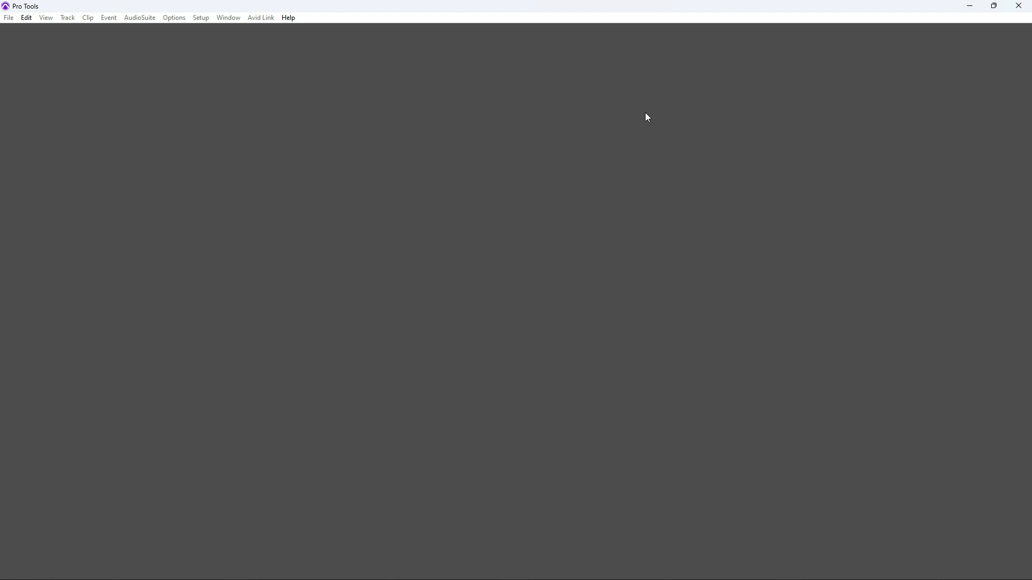
left_click(201, 18)
left_click(223, 40)
left_click_drag(173, 166, 470, 146)
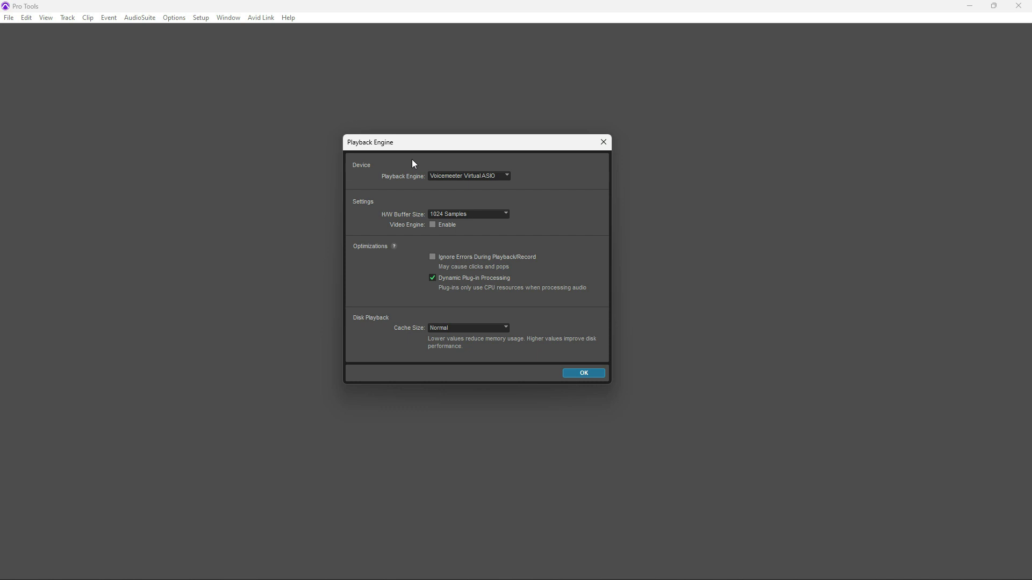
left_click(506, 177)
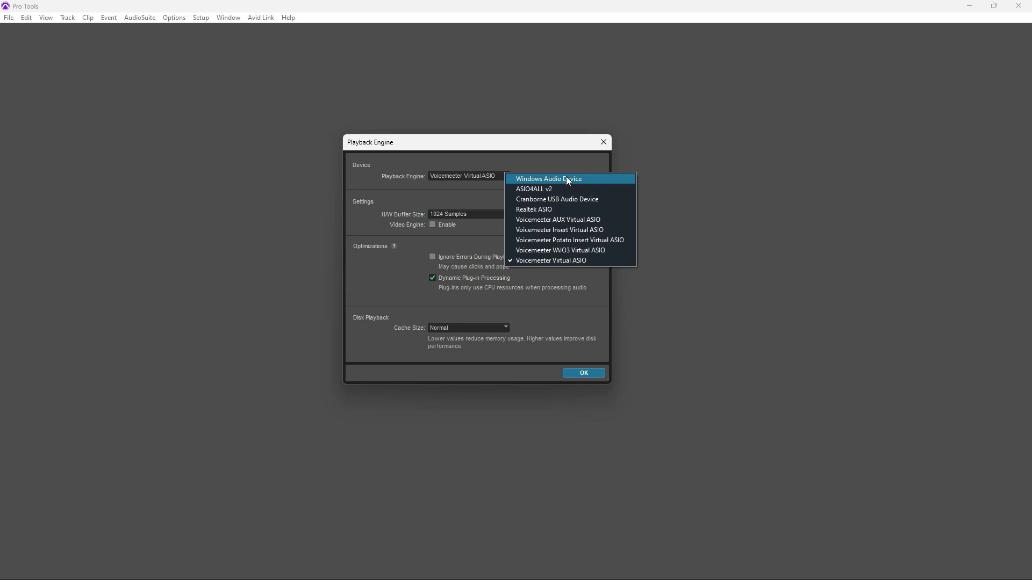
left_click(514, 160)
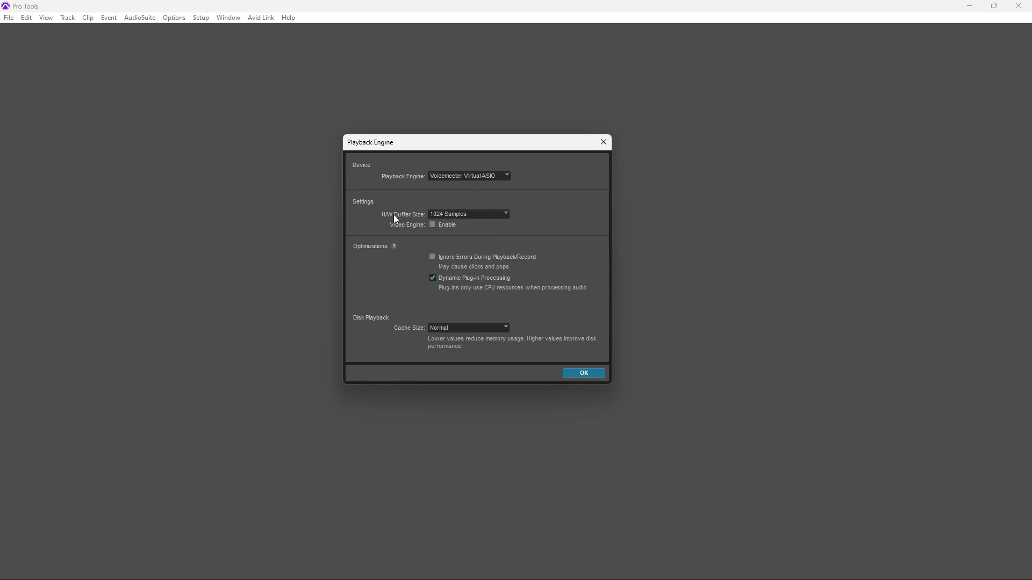
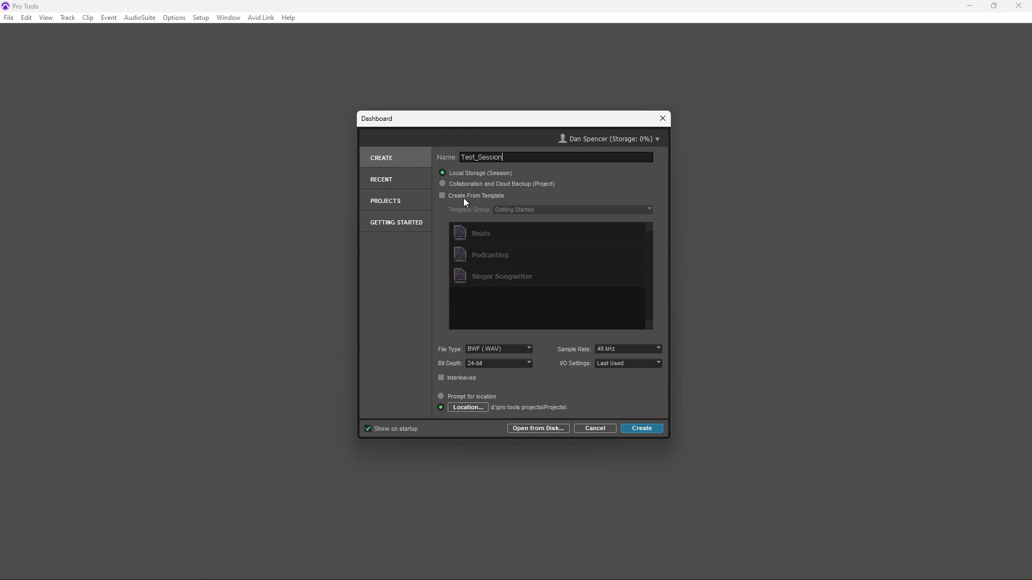
- Keep WAV, 48 kHz and 24-bit, and choose Stereo Mix as the session's I/O settings
left_click(517, 349)
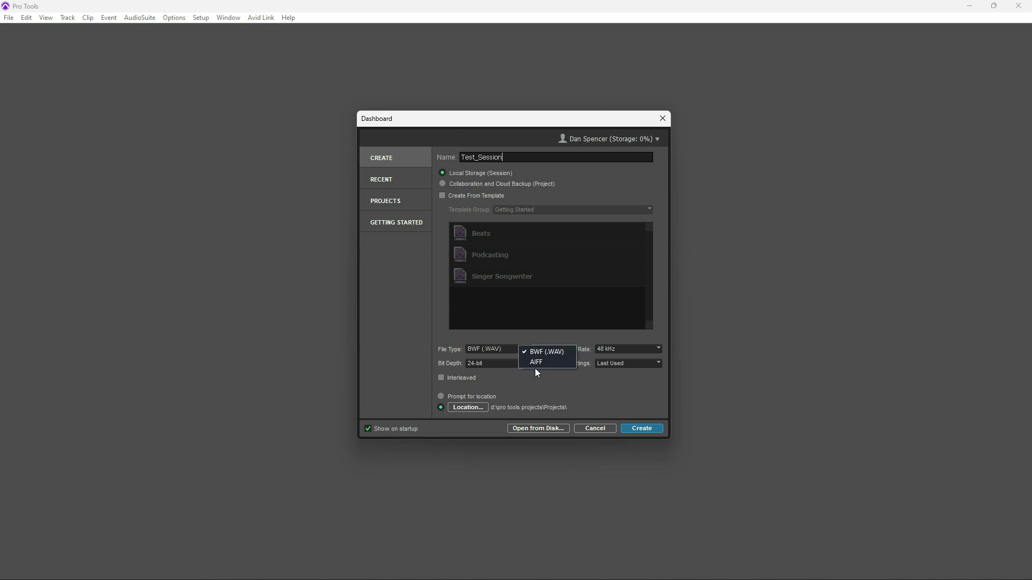
left_click(519, 342)
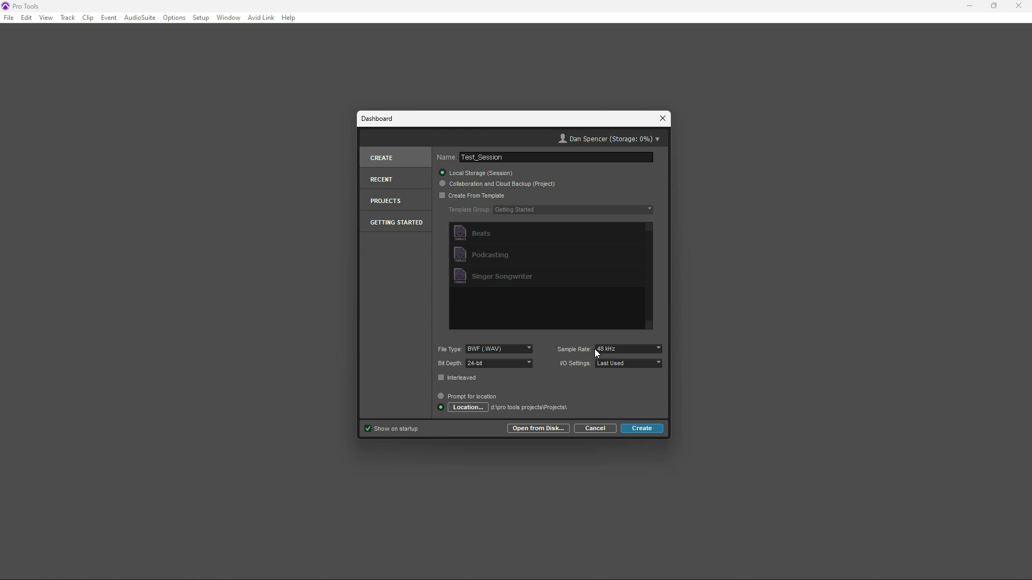
left_click(598, 350)
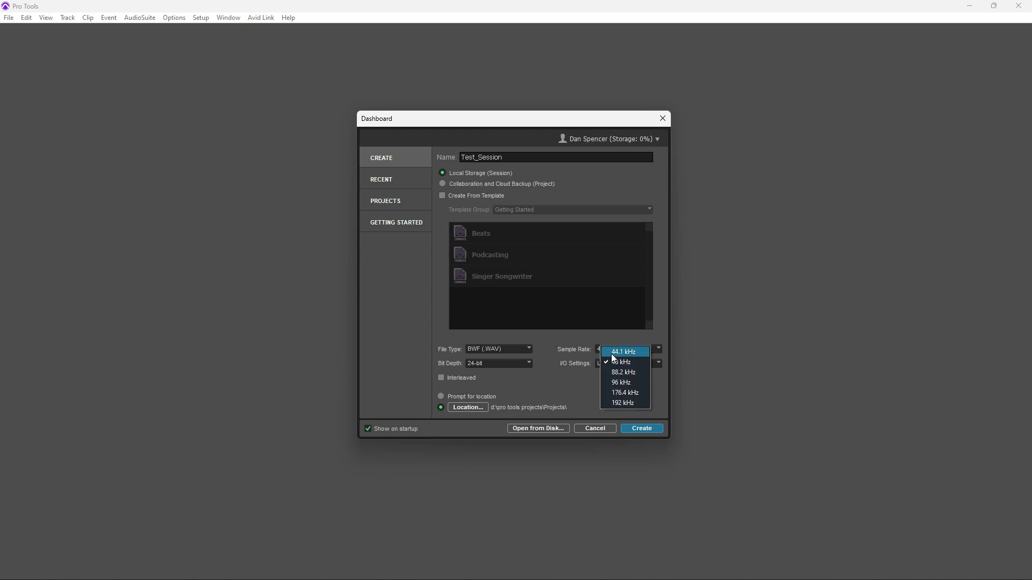
left_click(612, 339)
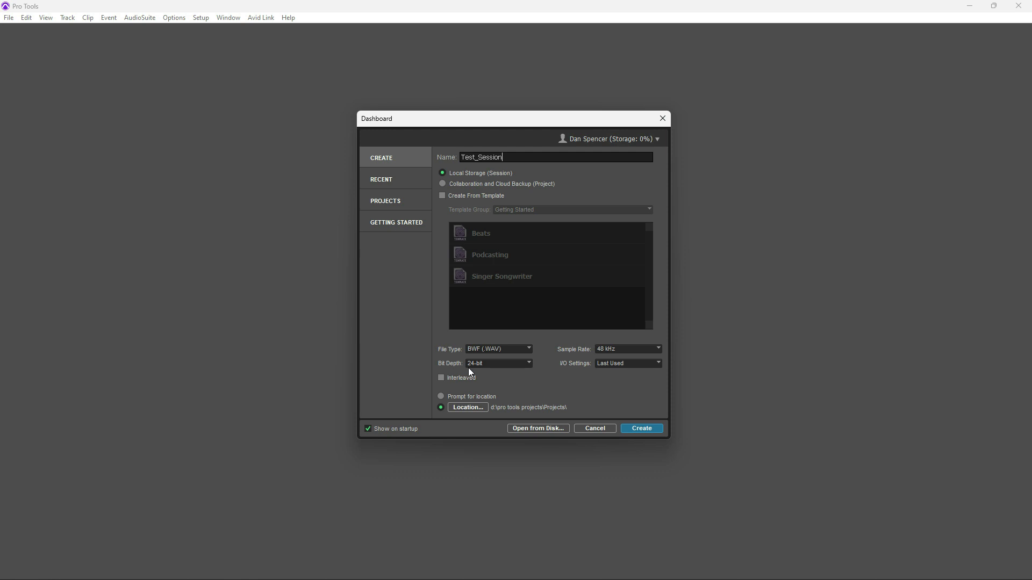
left_click(497, 364)
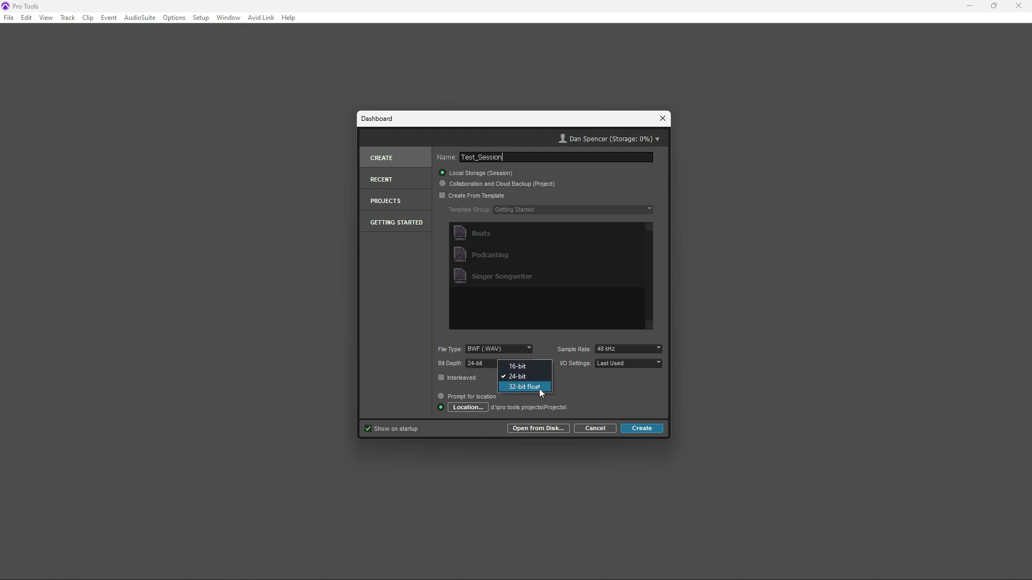
left_click(546, 346)
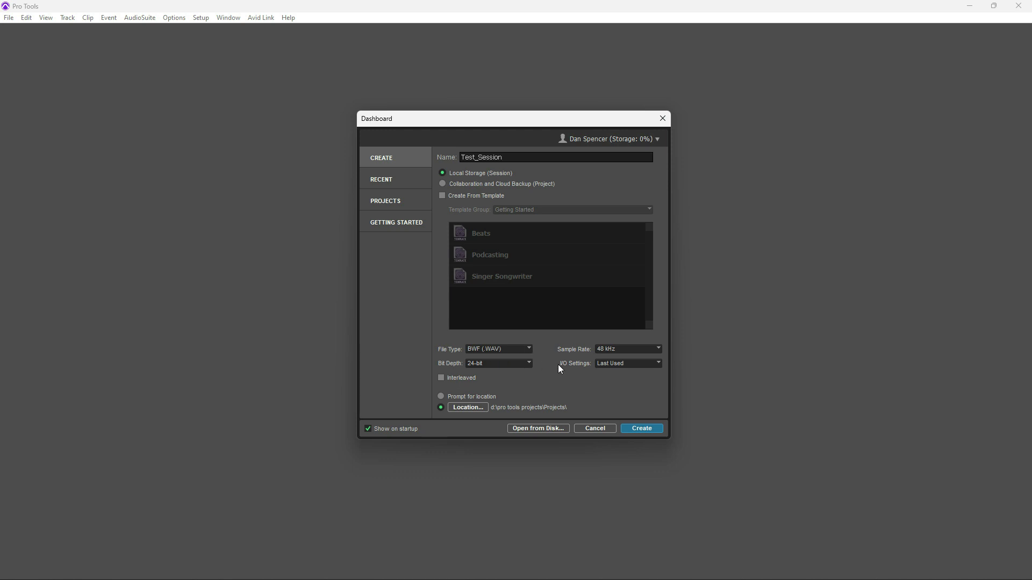
left_click(639, 363)
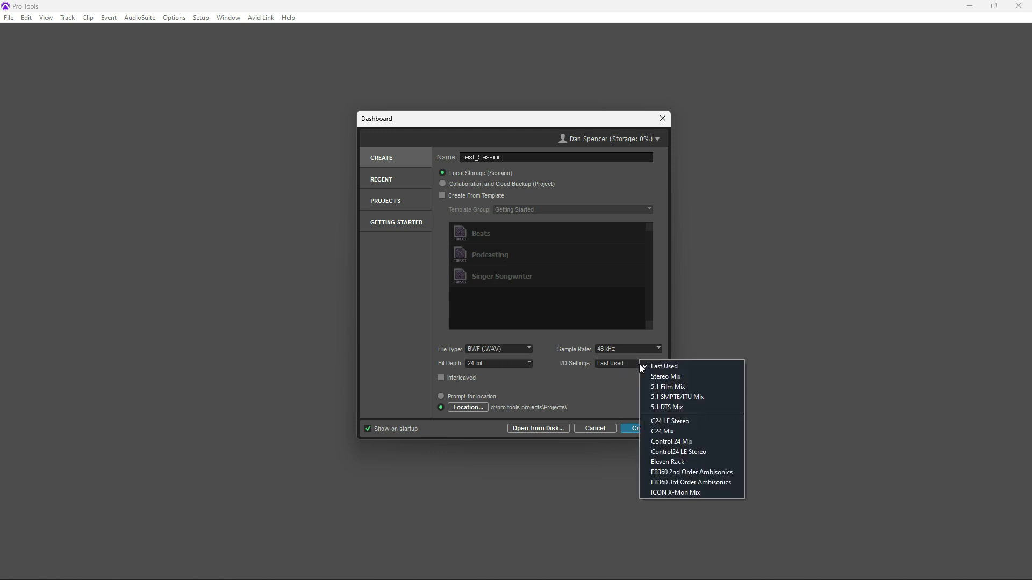
left_click(670, 378)
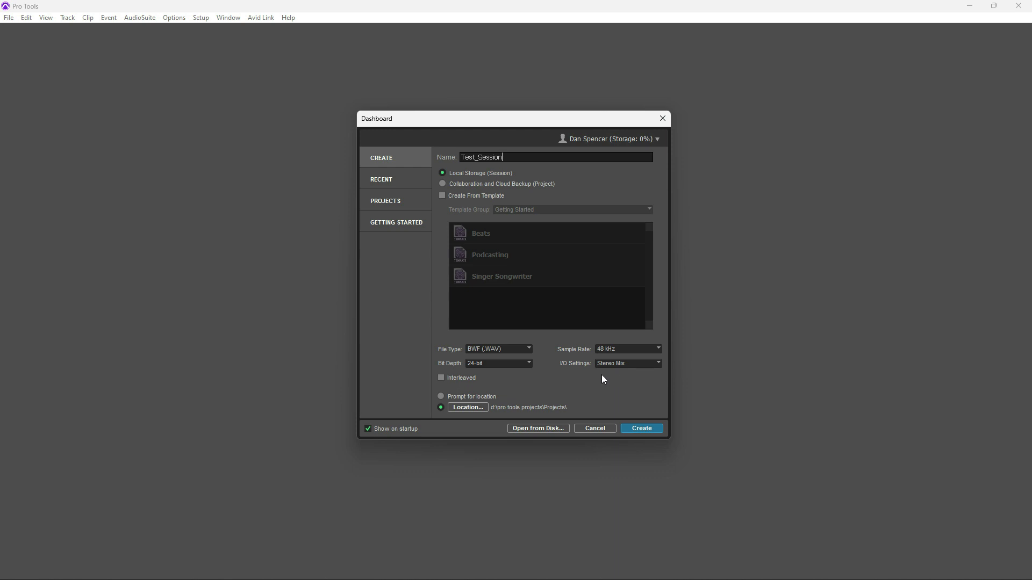
- Set the session location to the current Projects folder and create Test_Session1 with an empty Mix window
left_click(466, 408)
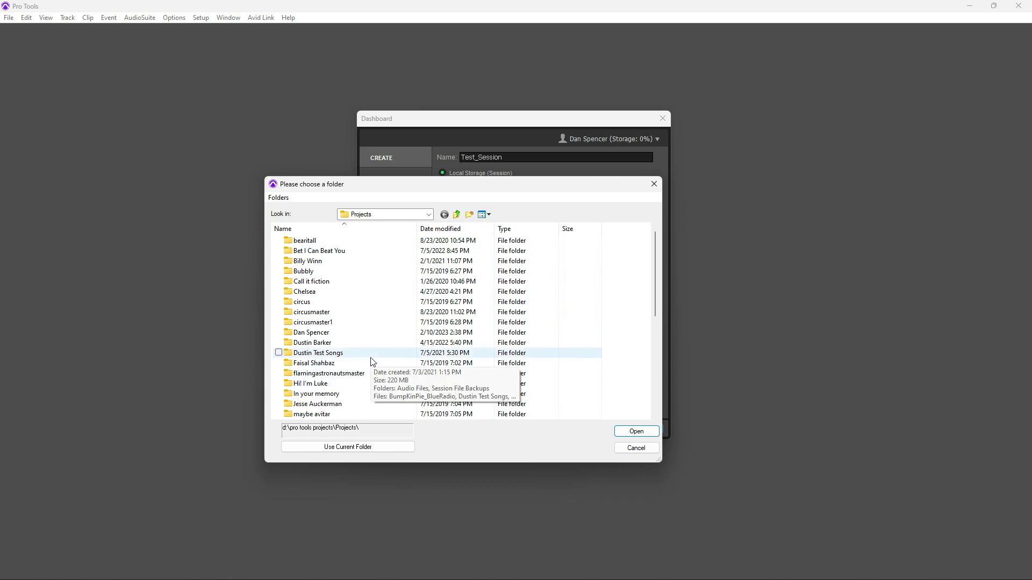
left_click(333, 450)
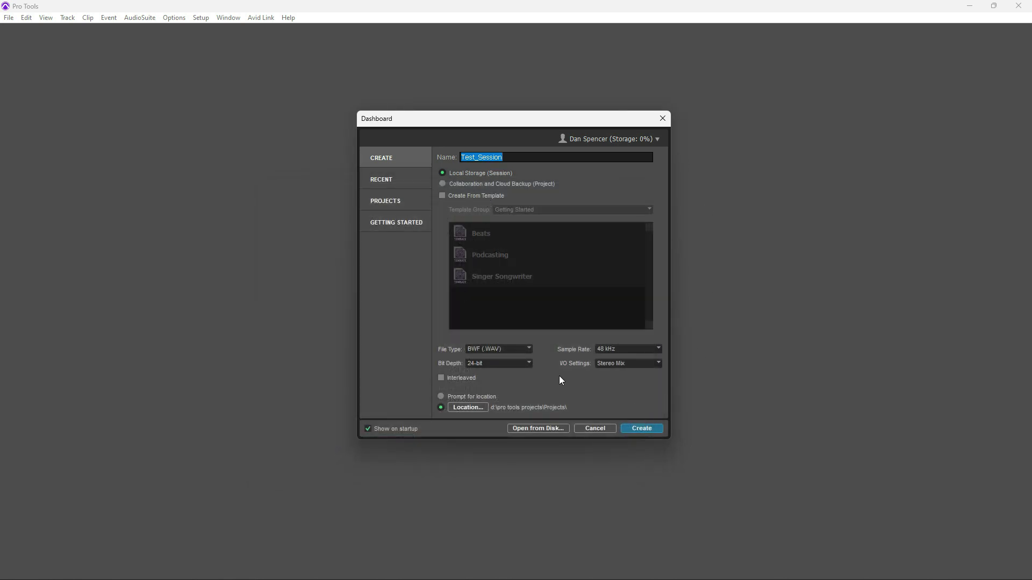
left_click(639, 429)
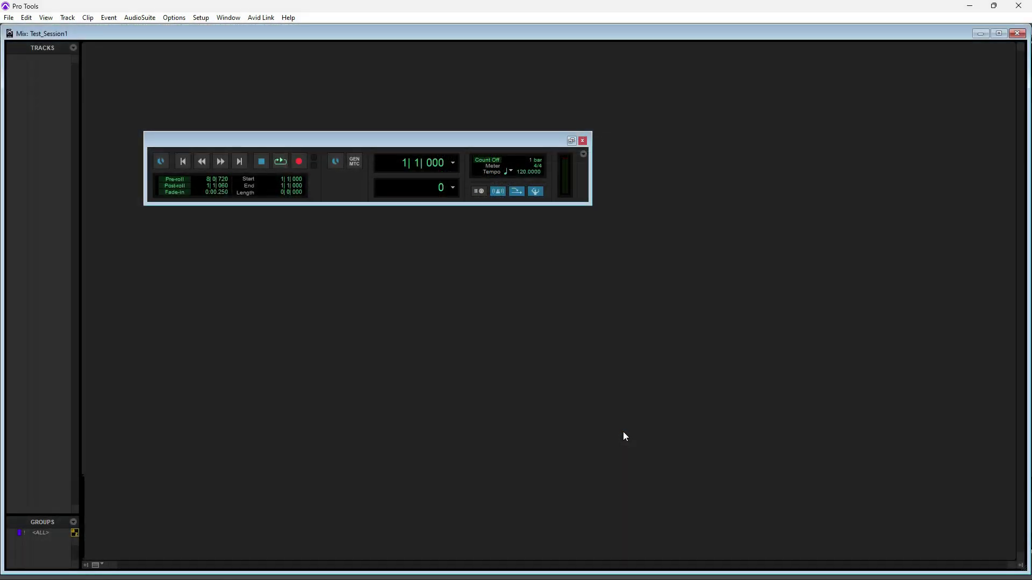